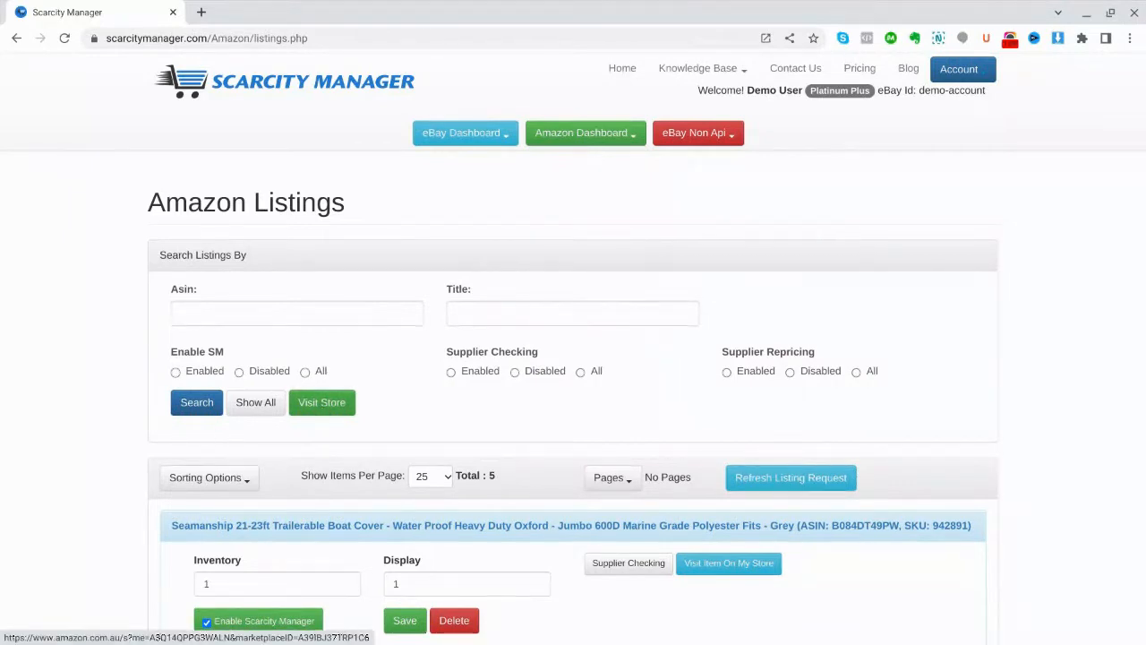
{"action": "left_click_drag", "start_coordinate": [1143, 277], "coordinate": [1144, 368]}
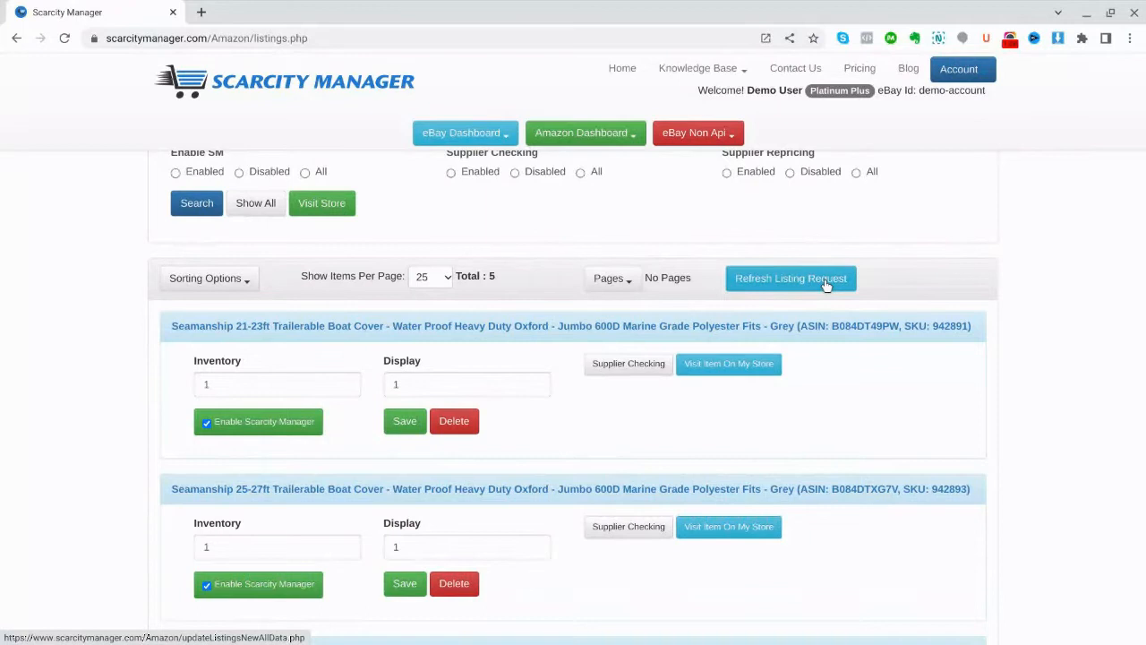
{"action": "left_click", "coordinate": [632, 139]}
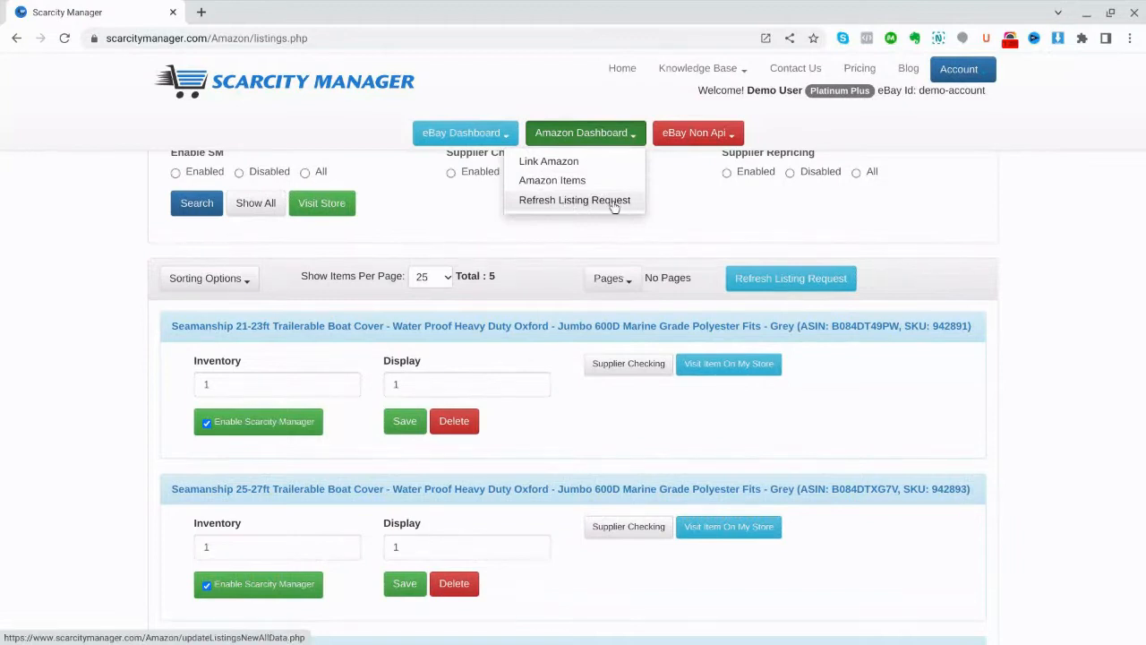
{"action": "left_click", "coordinate": [722, 226]}
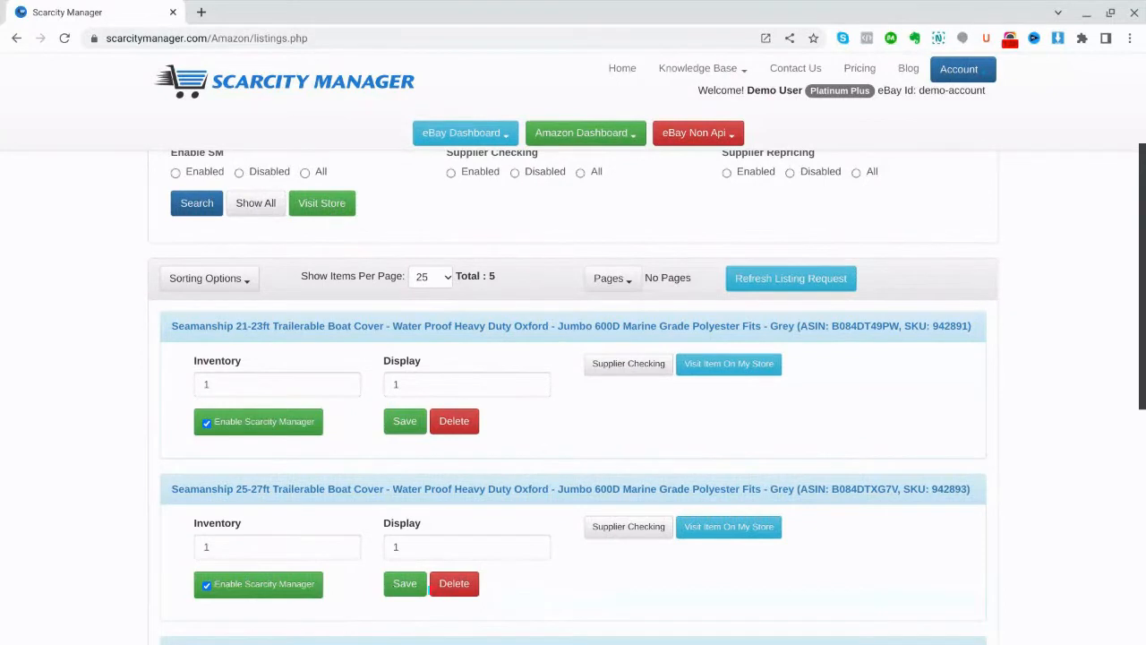
Examine the empty supplier inventory checking and repricing form of the Giantz hand winch listing, and close it.
{"action": "scroll", "coordinate": [573, 394], "scroll_direction": "down", "scroll_amount": 2}
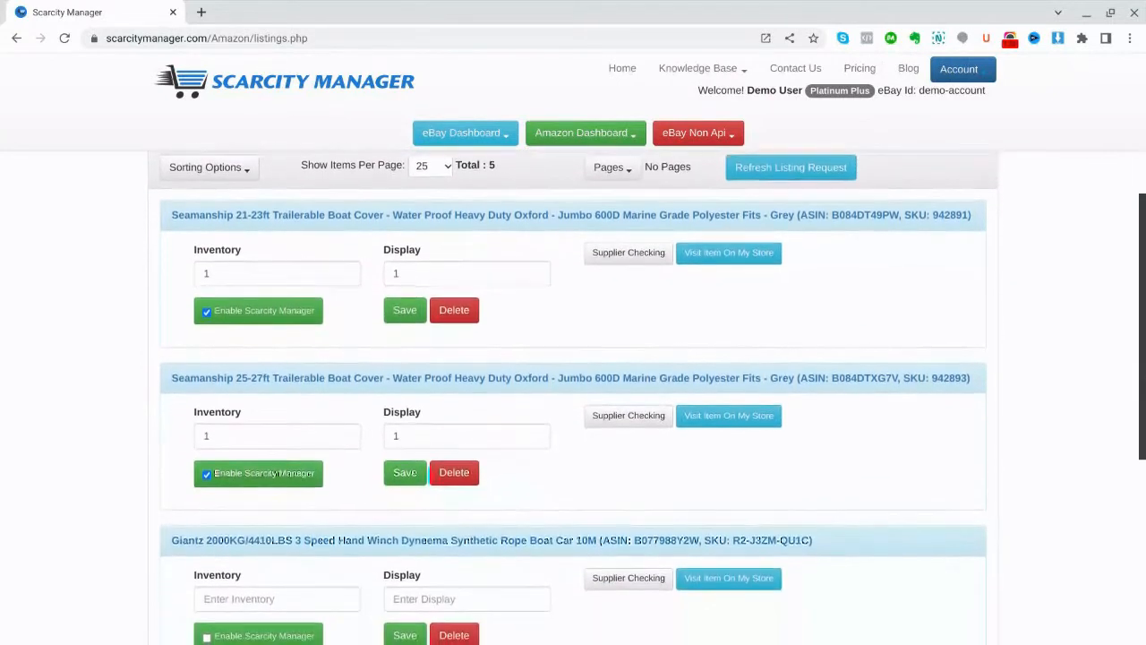
{"action": "scroll", "coordinate": [809, 329], "scroll_direction": "down", "scroll_amount": 2}
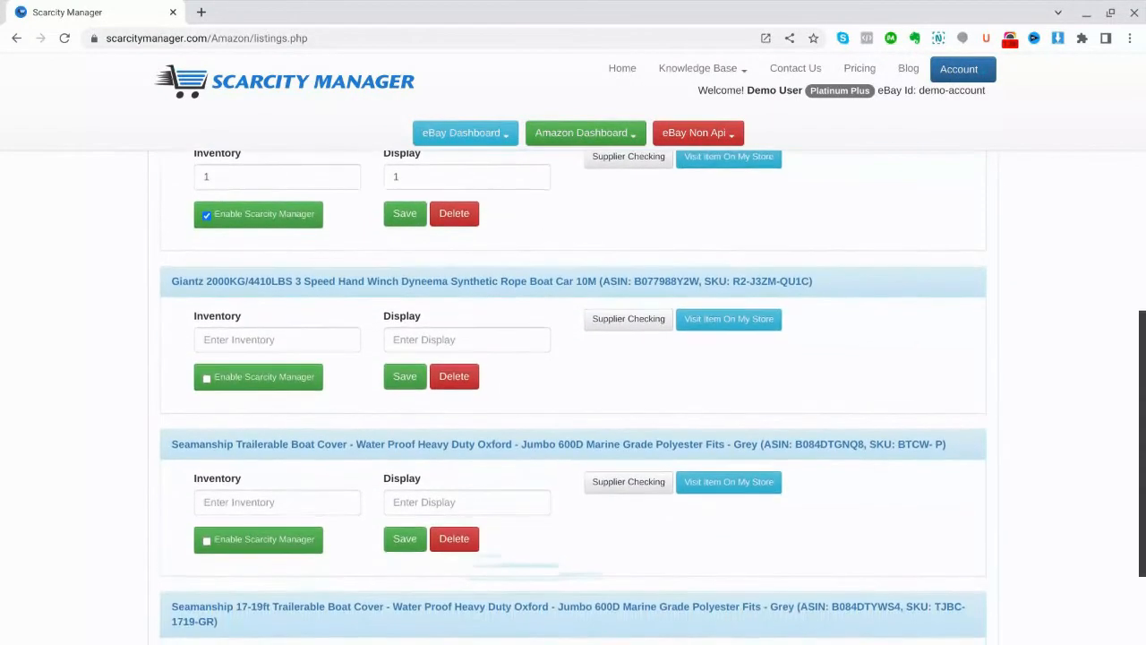
{"action": "left_click", "coordinate": [626, 323]}
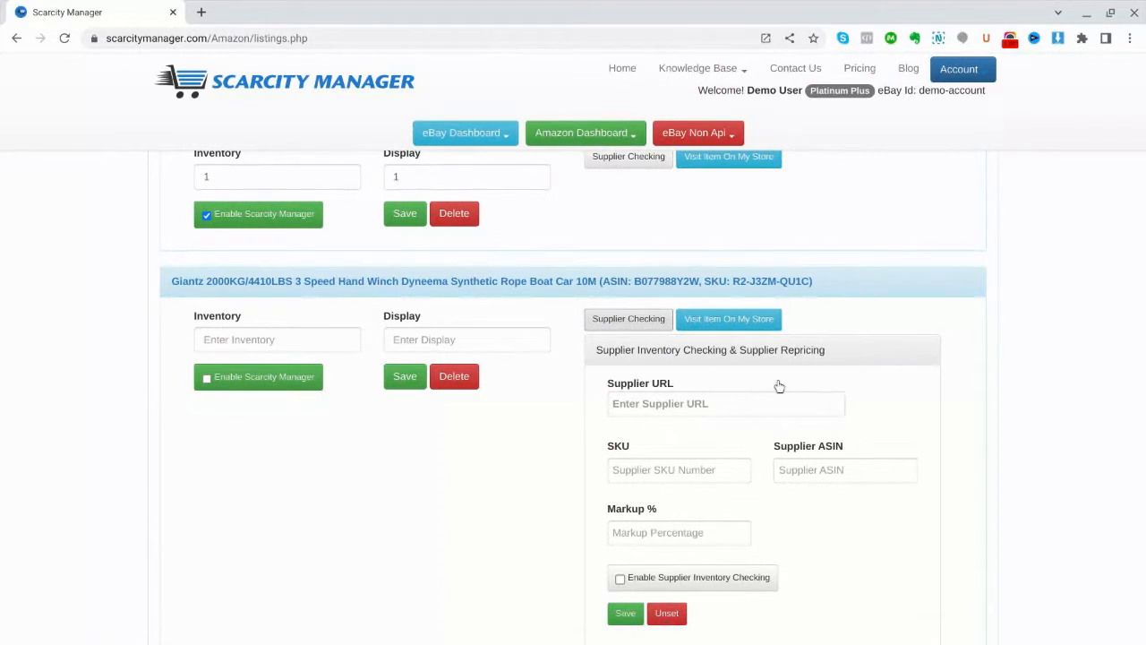
{"action": "left_click", "coordinate": [612, 324]}
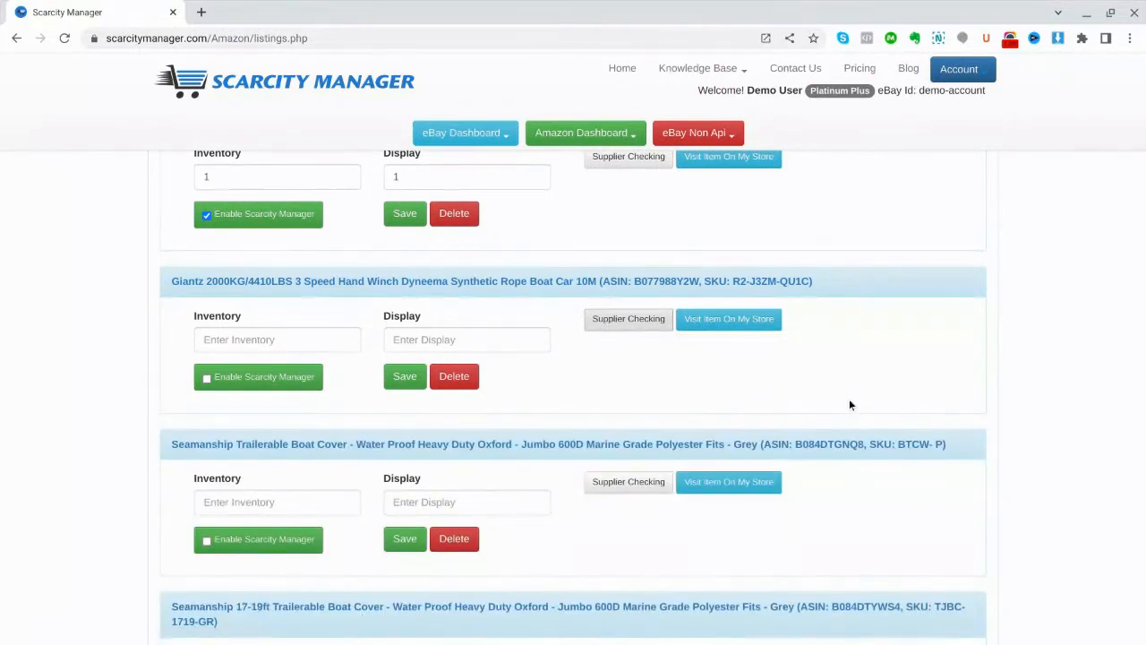
Examine the supplier checking settings of the Seamanship 25-27ft boat cover listing and its linked supplier product page.
{"action": "scroll", "coordinate": [1137, 256], "scroll_direction": "up", "scroll_amount": 3}
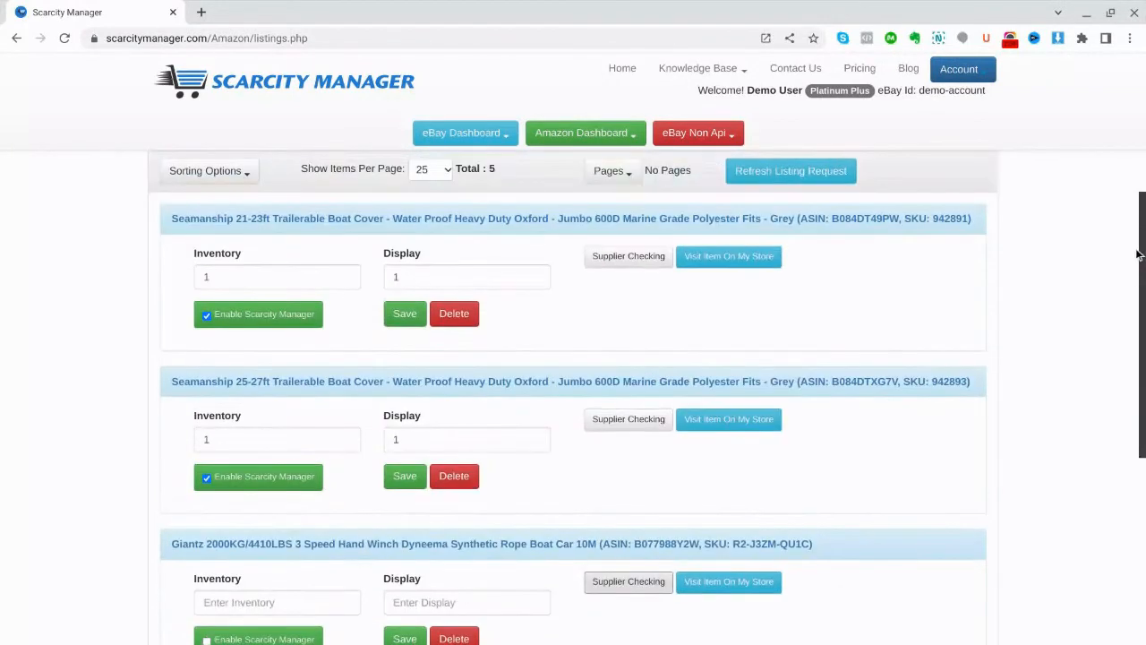
{"action": "left_click", "coordinate": [607, 421]}
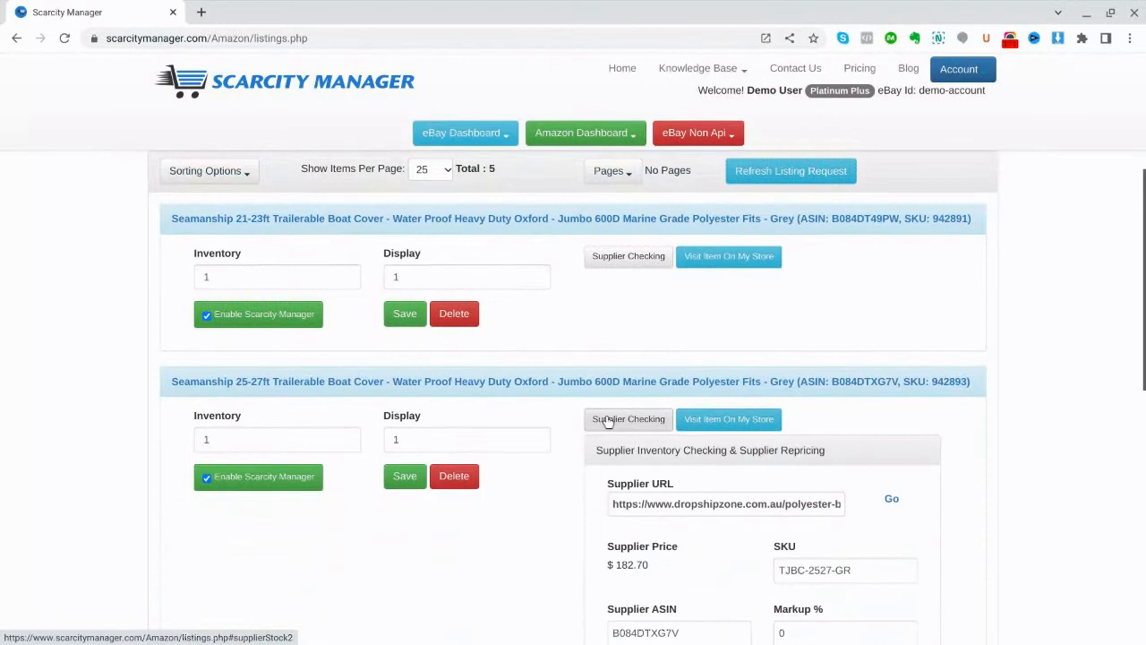
{"action": "scroll", "coordinate": [669, 509], "scroll_direction": "down", "scroll_amount": 2}
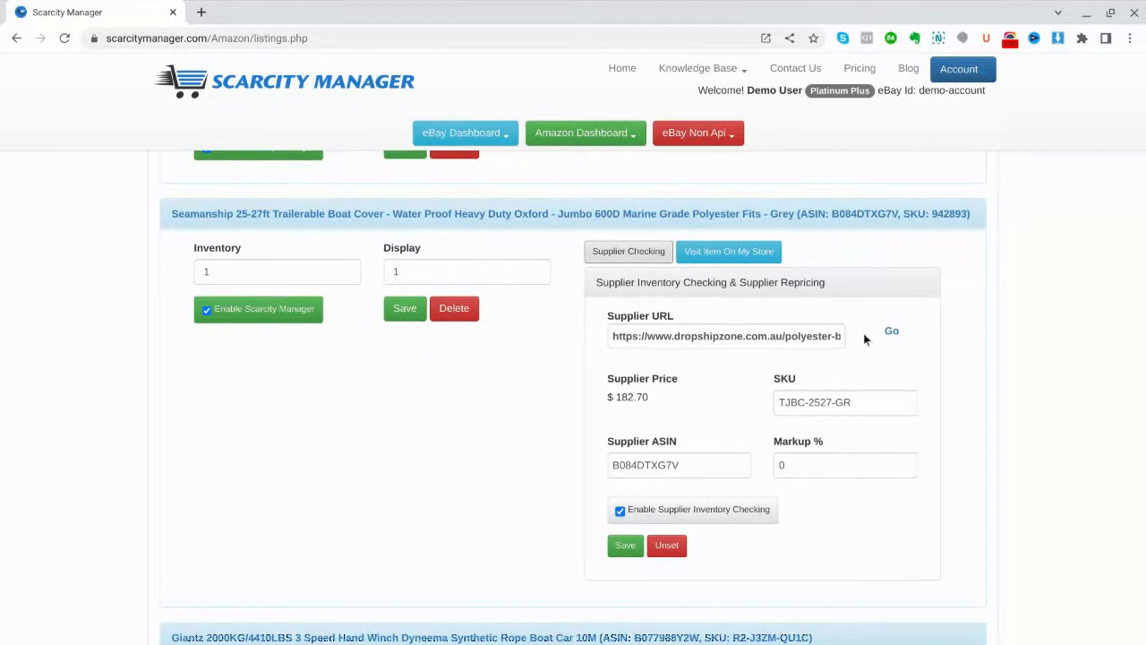
{"action": "left_click", "coordinate": [890, 333]}
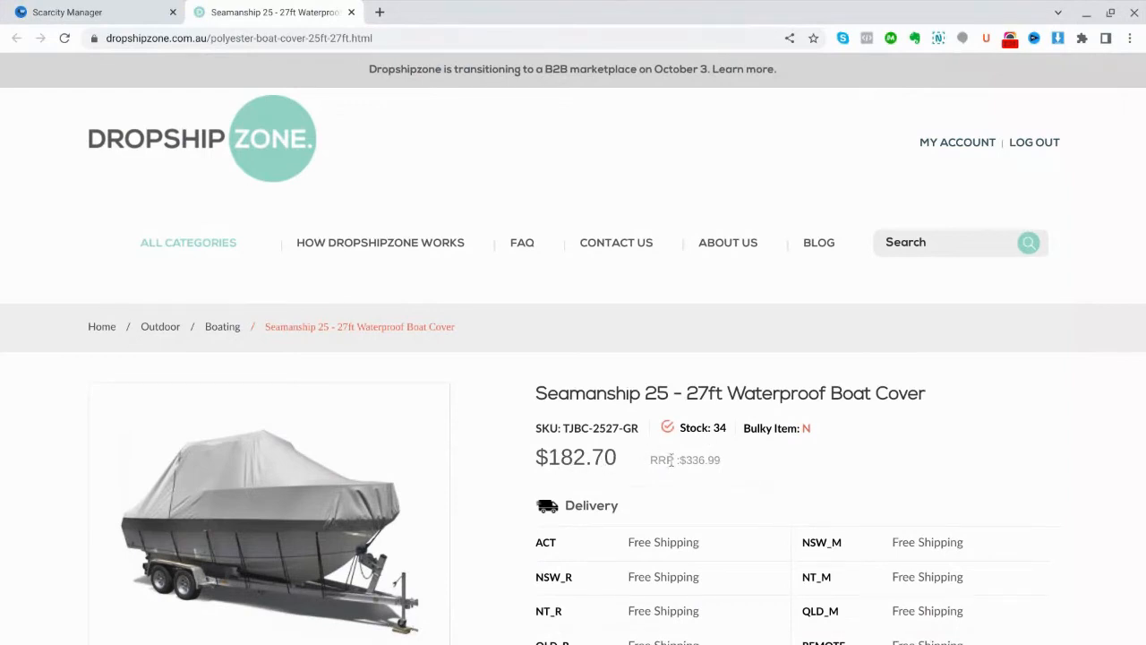
{"action": "left_click", "coordinate": [123, 14]}
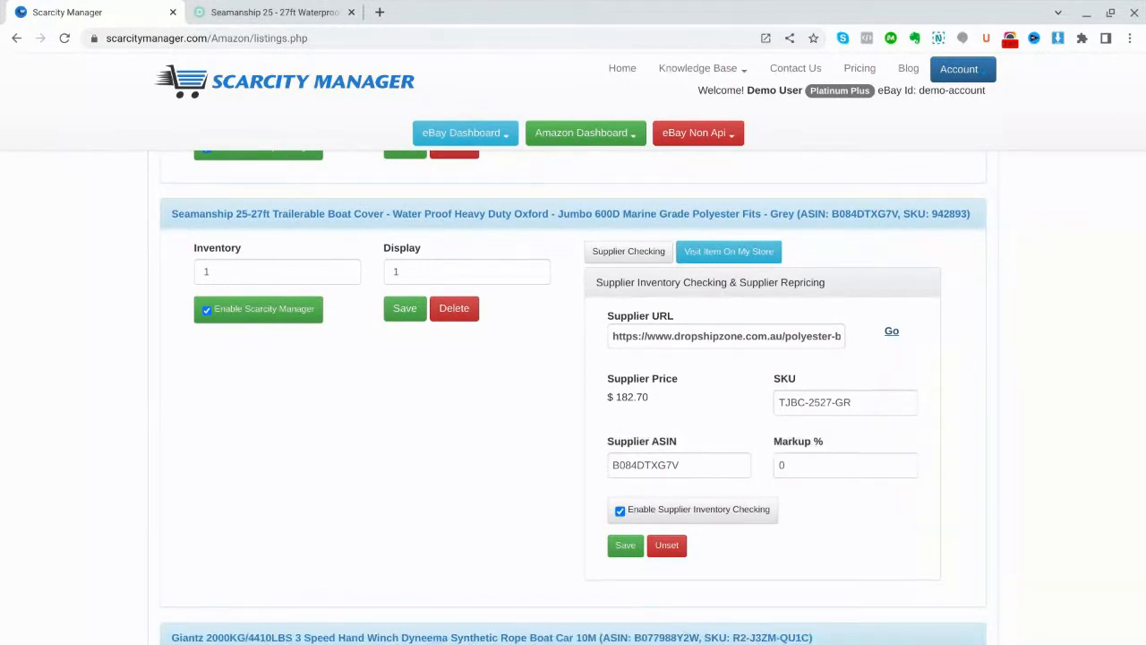
{"action": "left_click", "coordinate": [626, 254]}
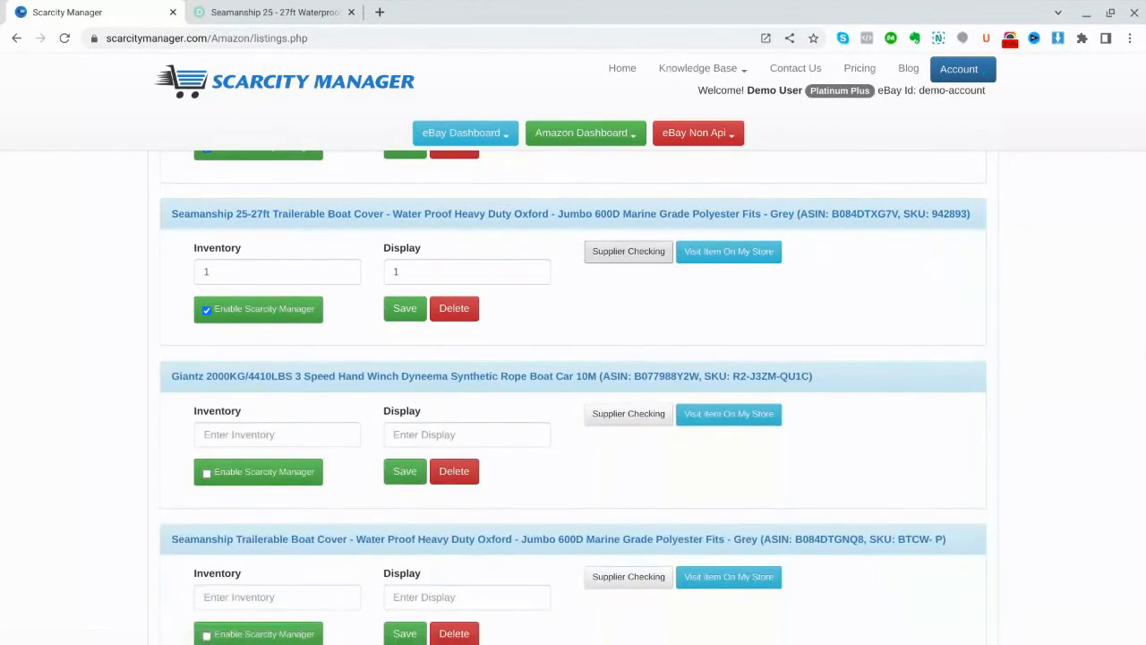
Examine the supplier price, SKU and markup settings of the Seamanship 21-23ft boat cover listing.
{"action": "scroll", "coordinate": [1143, 322], "scroll_direction": "up", "scroll_amount": 1}
{"action": "scroll", "coordinate": [1143, 323], "scroll_direction": "up", "scroll_amount": 1}
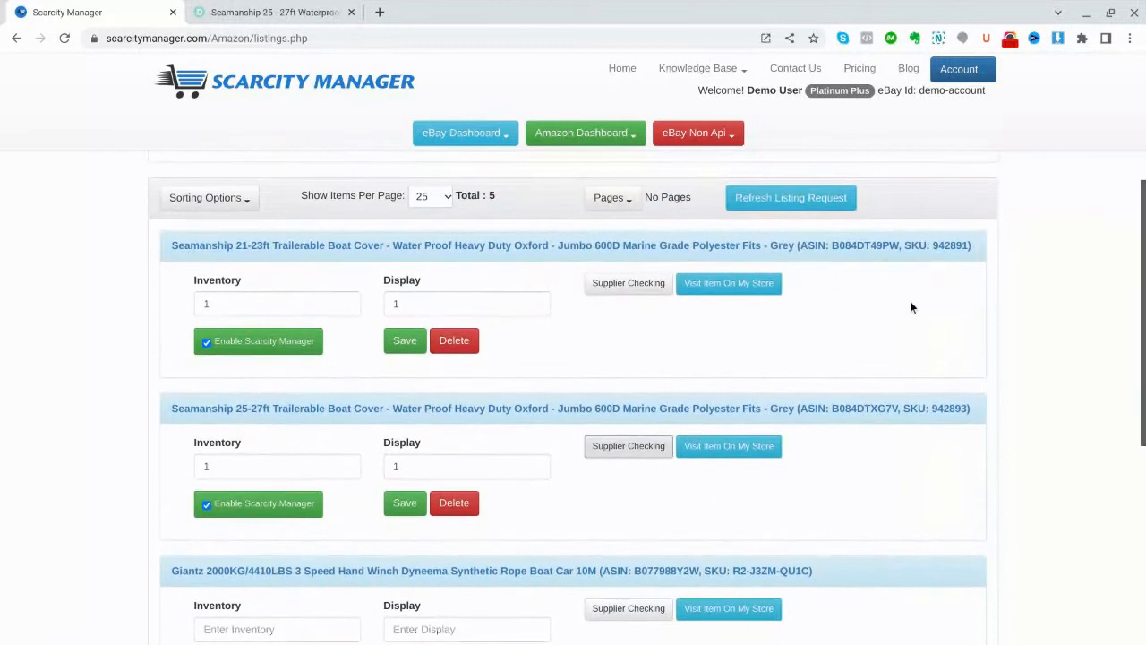
{"action": "left_click", "coordinate": [618, 285]}
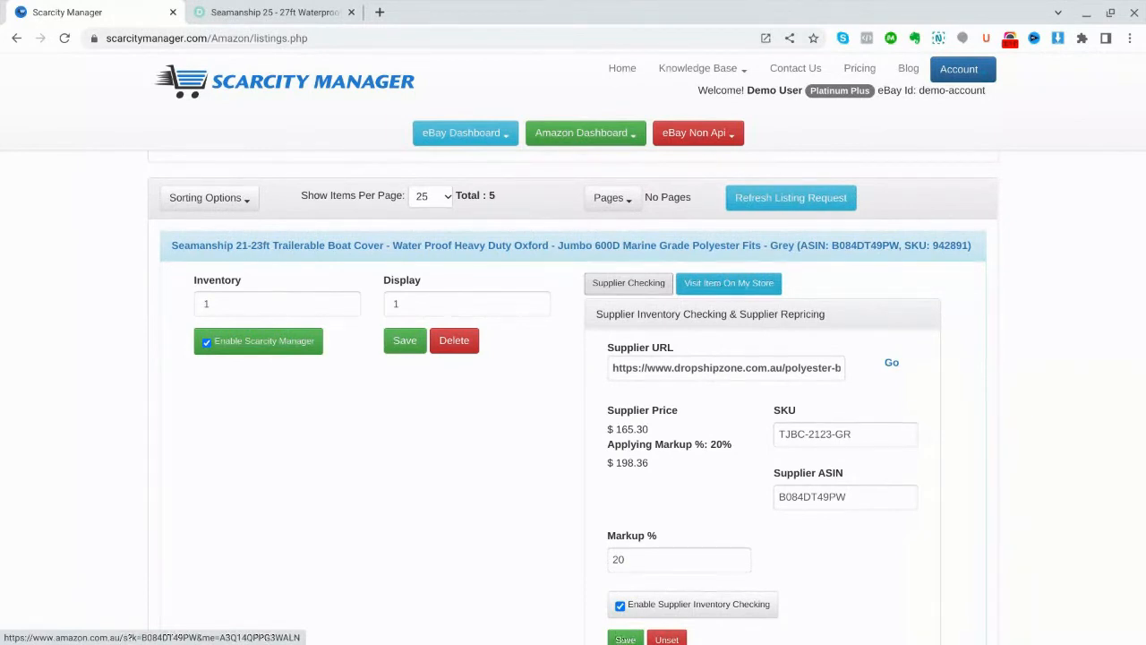
{"action": "left_click", "coordinate": [639, 285]}
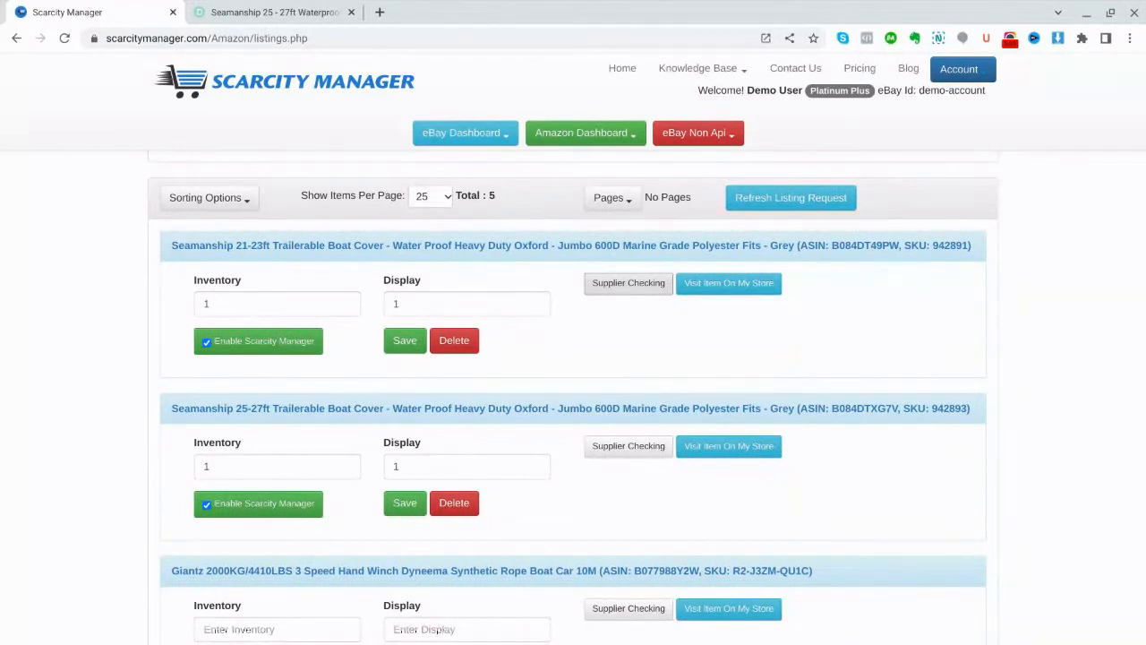
Set the inventory of the Seamanship 21-23ft boat cover listing to 230 and save the listing.
{"action": "left_click", "coordinate": [268, 303]}
{"action": "key", "text": "BackSpace"}
{"action": "type", "text": "230"}
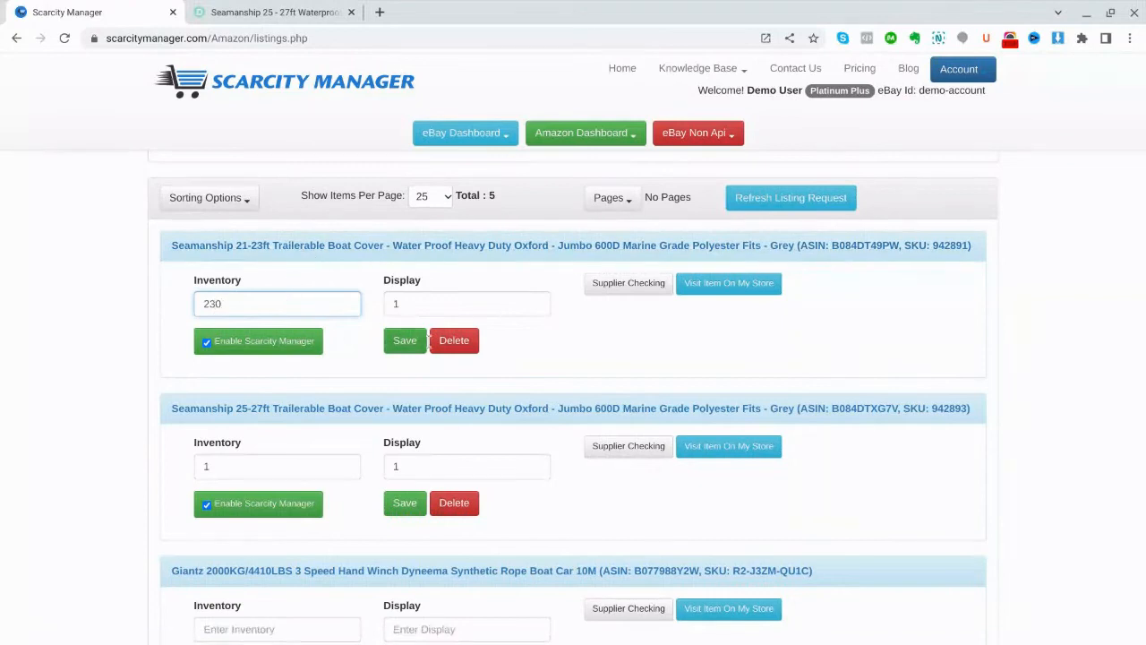
{"action": "left_click", "coordinate": [403, 341]}
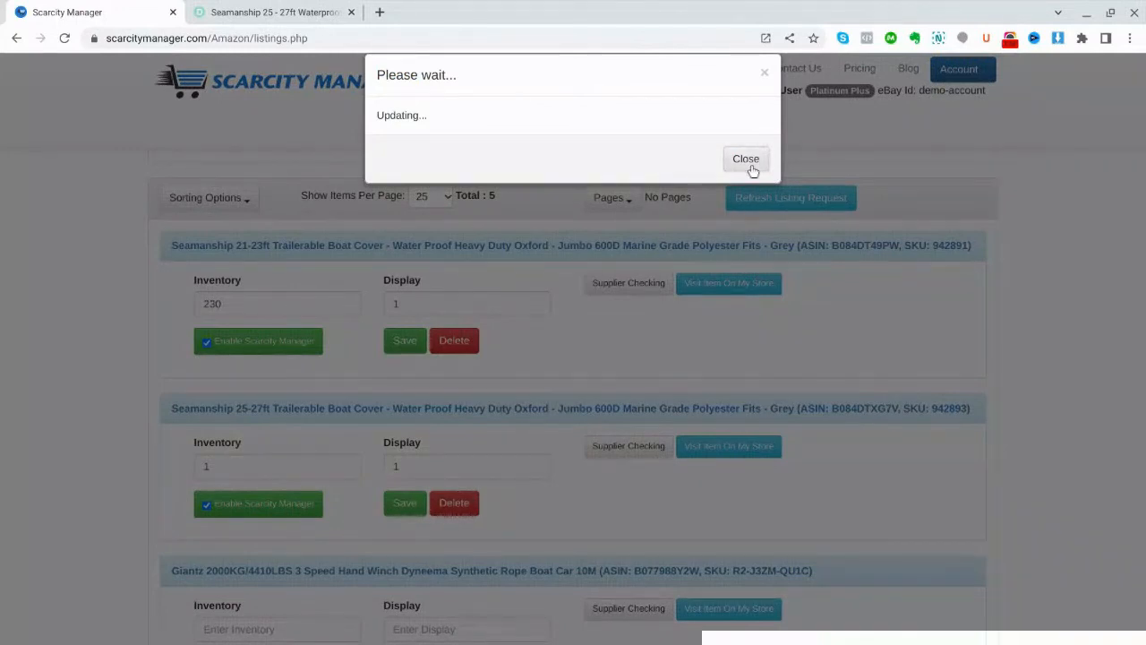
{"action": "left_click", "coordinate": [746, 197]}
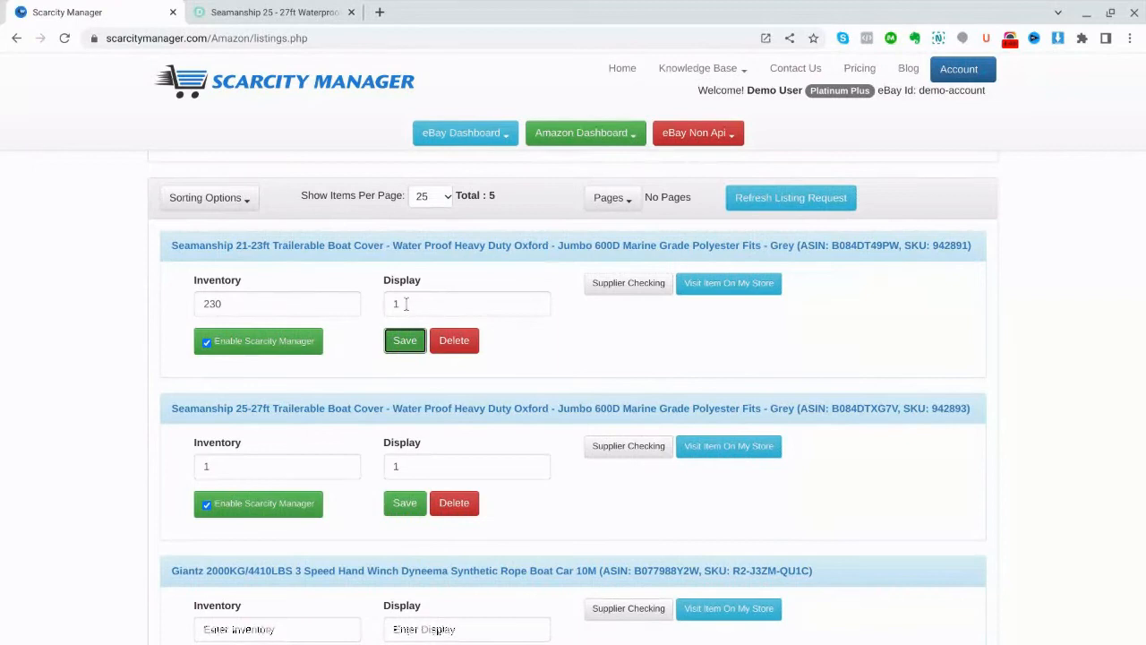
Set the inventory of the Seamanship 21-23ft boat cover listing to 1 and save the listing.
{"action": "left_click_drag", "start_coordinate": [238, 303], "coordinate": [150, 304]}
{"action": "type", "text": "1"}
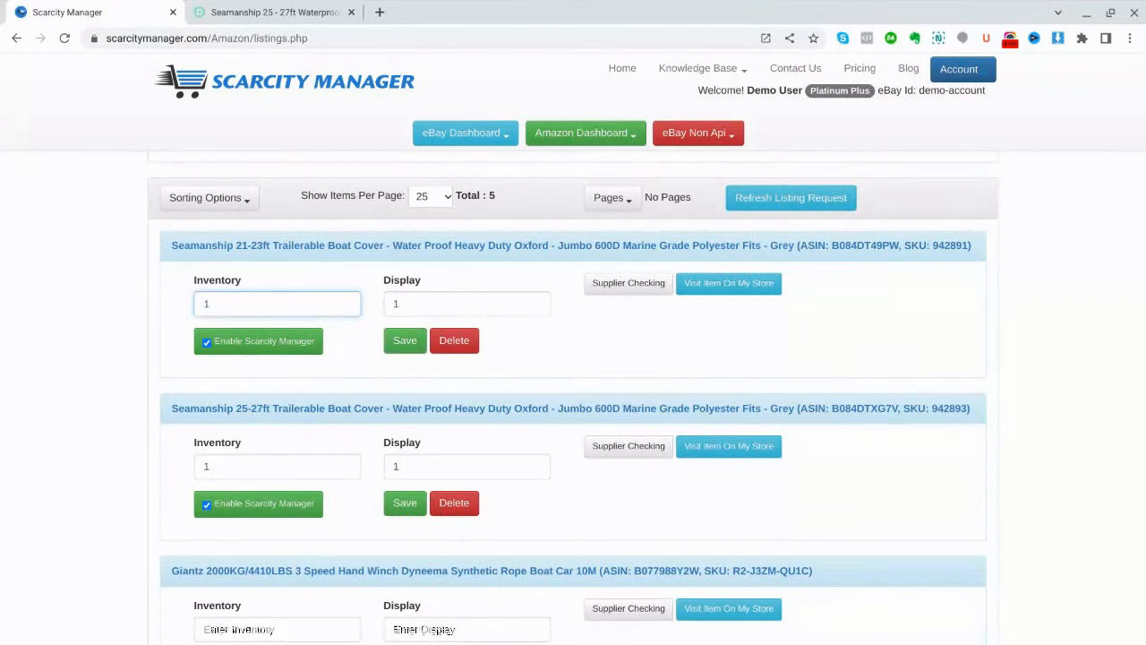
{"action": "left_click", "coordinate": [395, 347]}
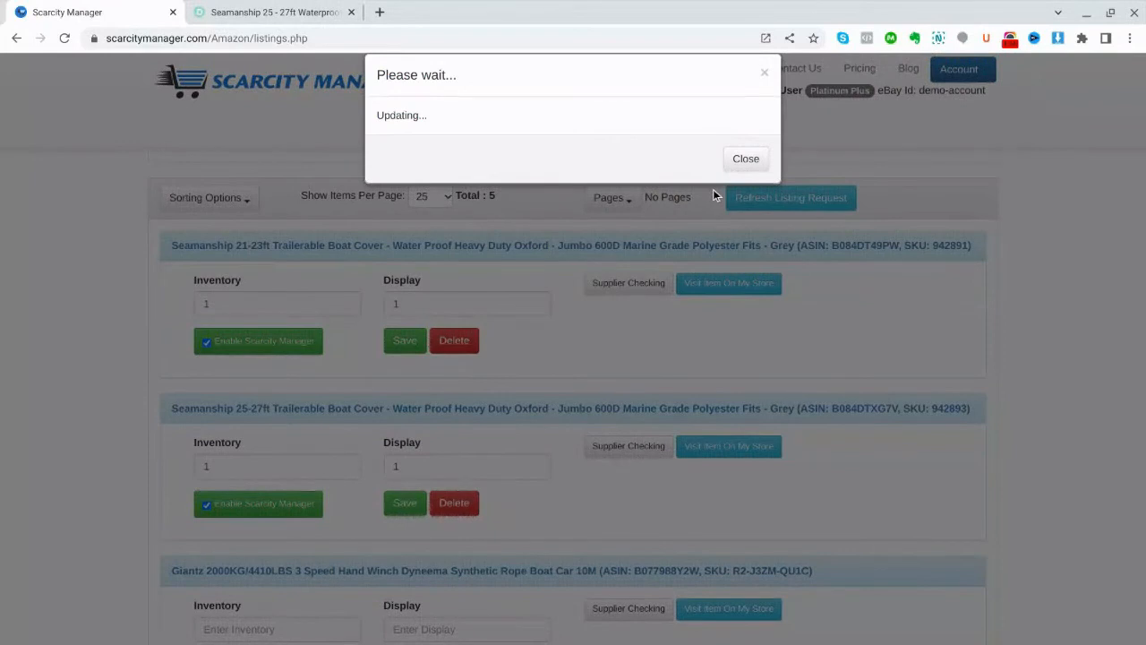
{"action": "left_click", "coordinate": [746, 198]}
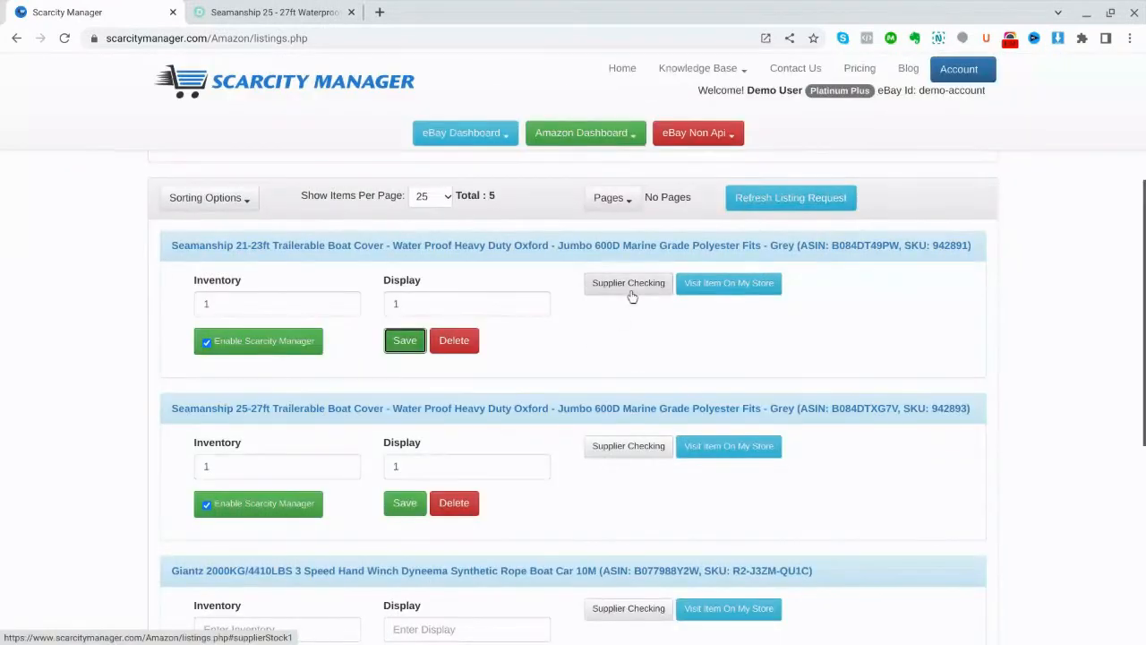
Save the supplier inventory checking settings of the Seamanship 21-23ft boat cover listing and collapse them.
{"action": "left_click", "coordinate": [633, 286]}
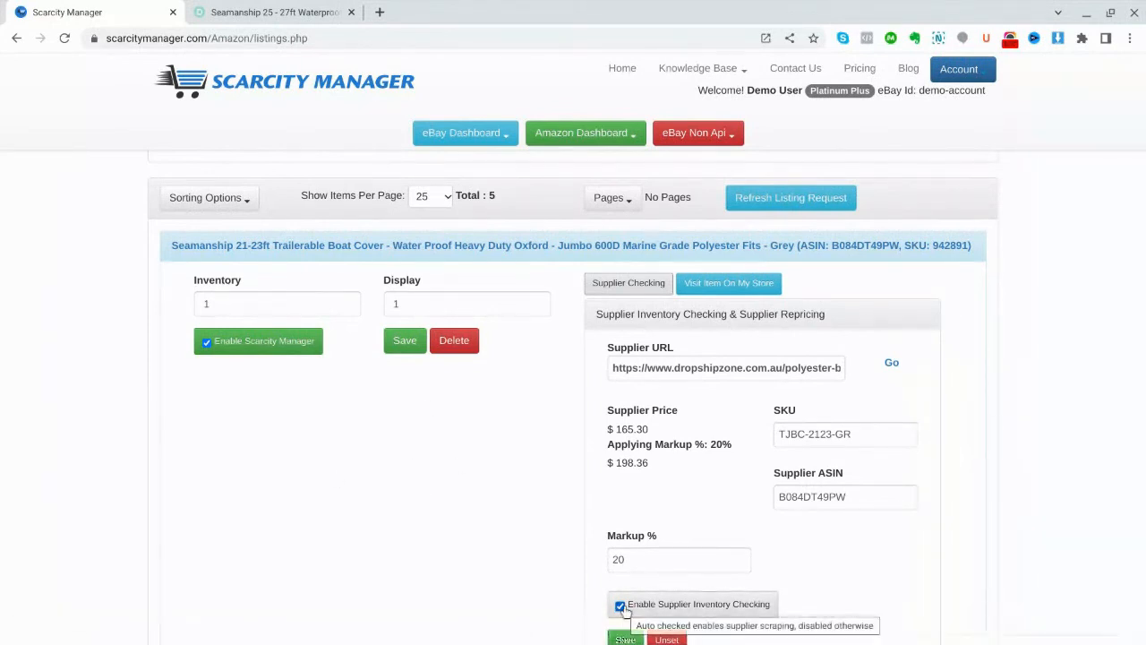
{"action": "left_click", "coordinate": [625, 639]}
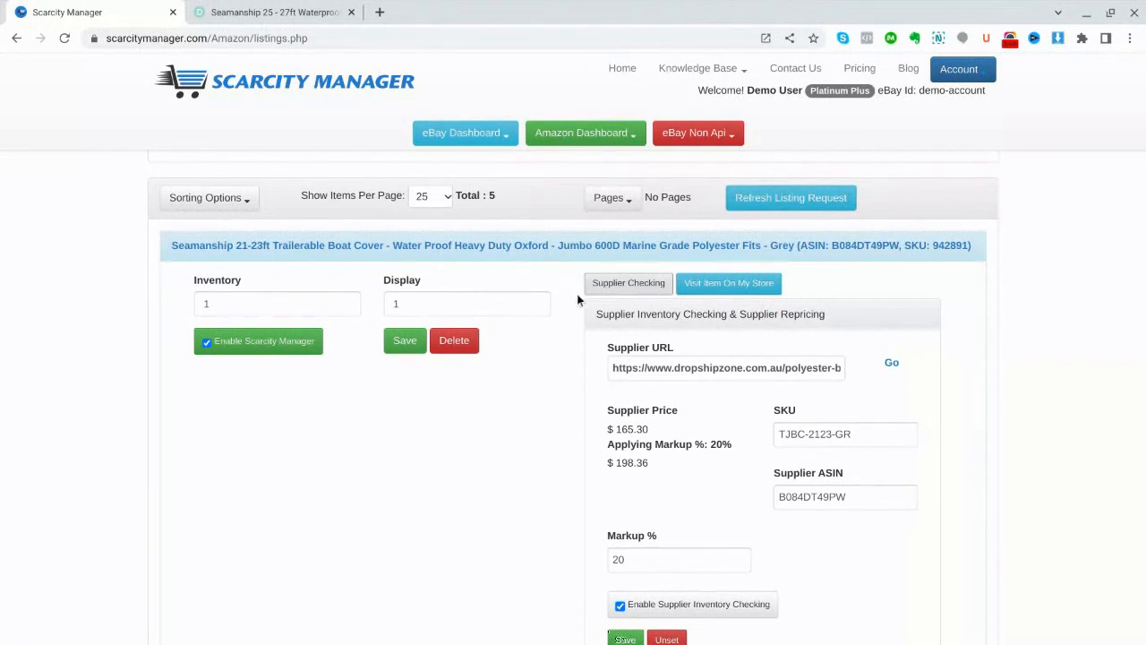
{"action": "left_click", "coordinate": [614, 285]}
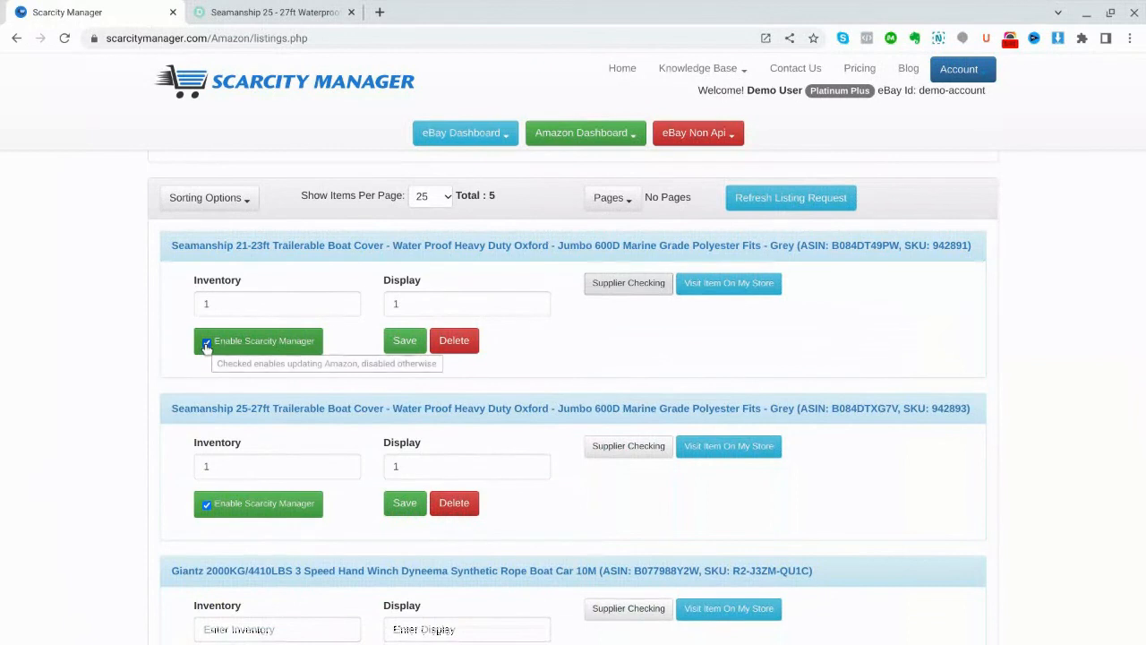
{"action": "scroll", "coordinate": [904, 348], "scroll_direction": "up", "scroll_amount": 3}
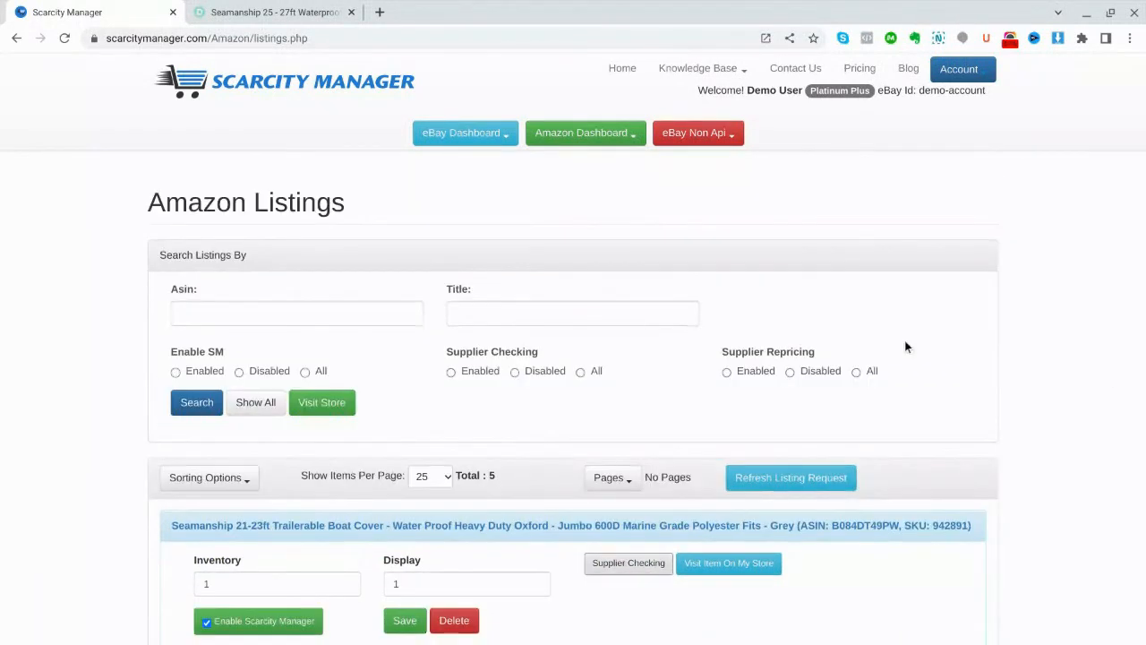